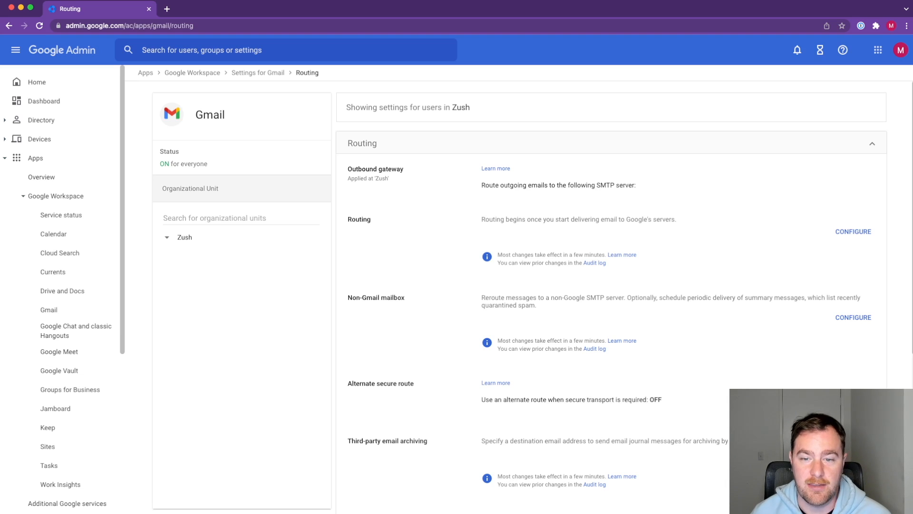
Step: Start a new Gmail address list under Manage address lists and name it "Approved External Vendors"
scroll(873, 380, "down", 5)
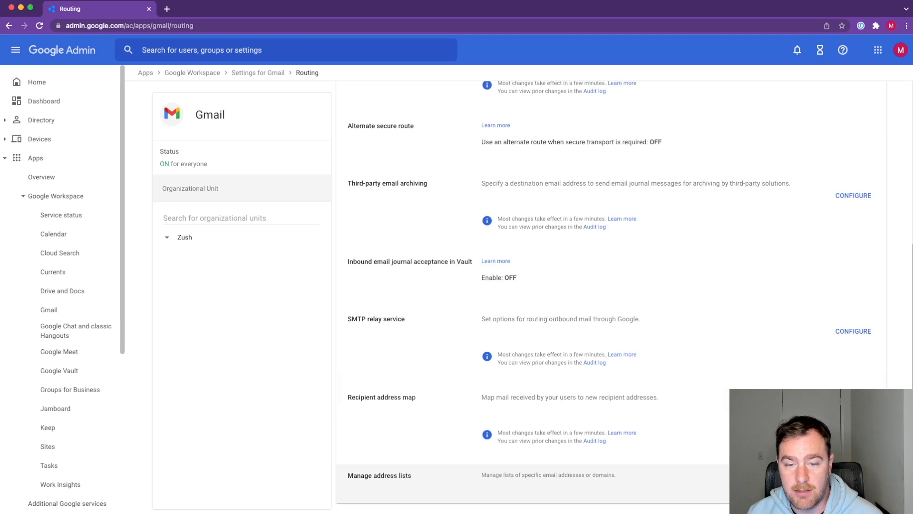
left_click(379, 475)
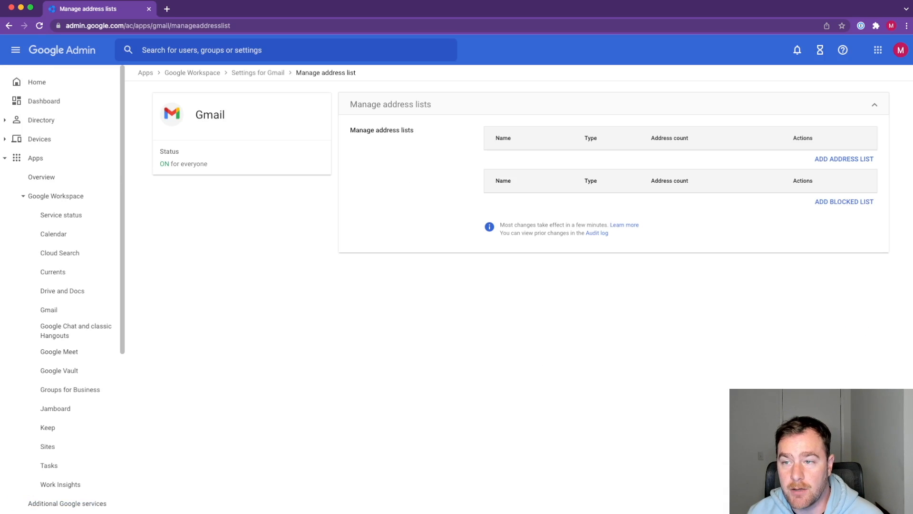
left_click(844, 159)
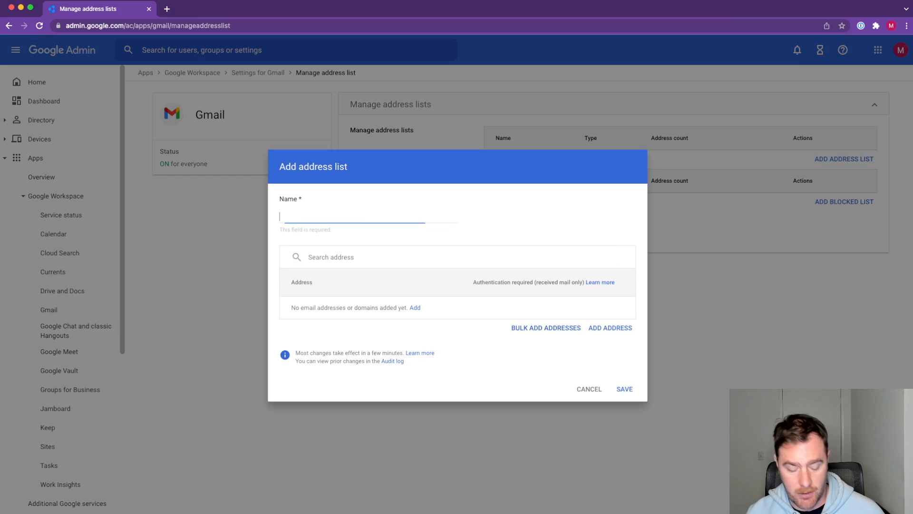
type("Appr")
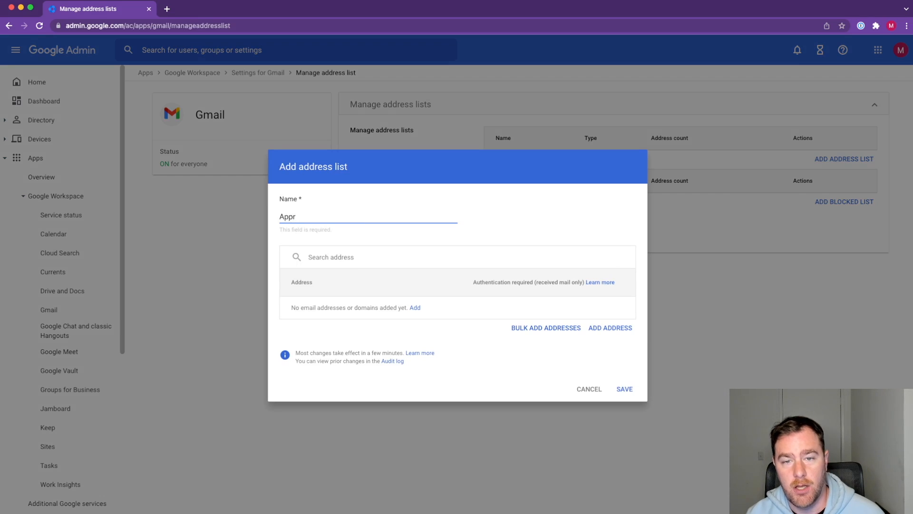
type("oved Exte")
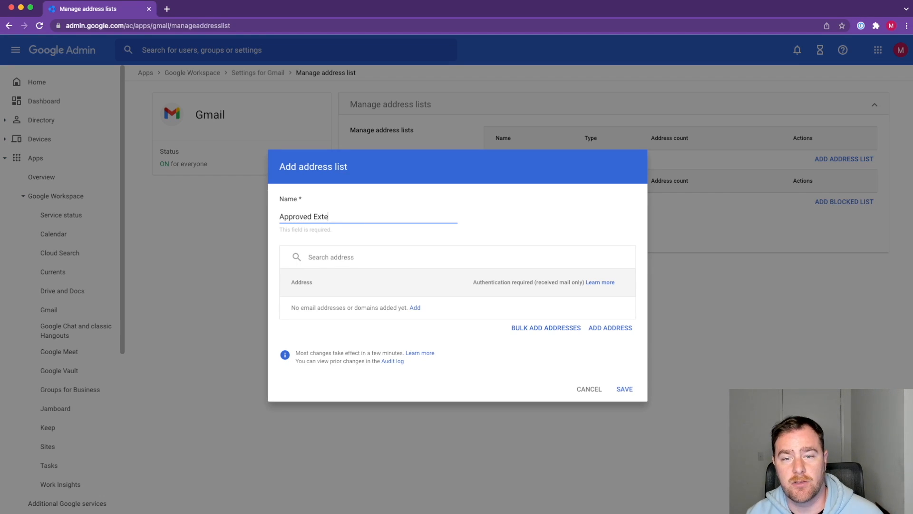
type("rnal Vendors")
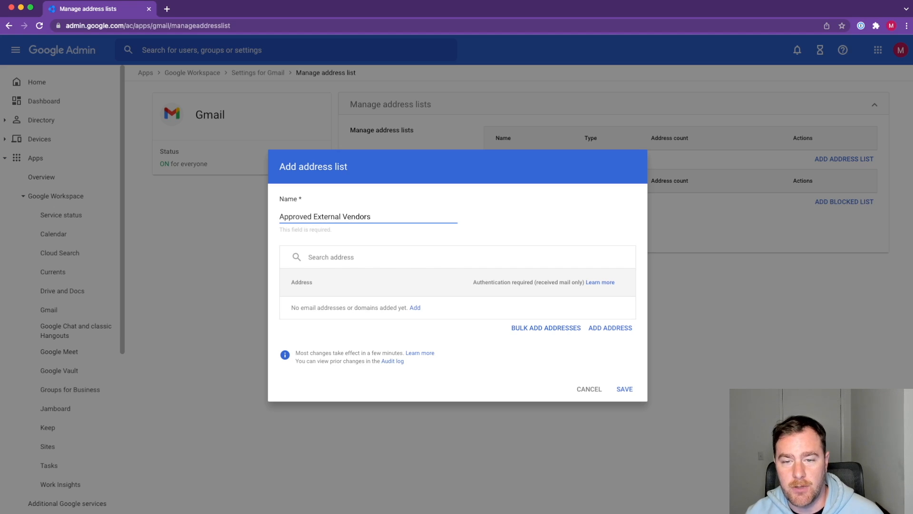
left_click(415, 308)
type("@gmail.com")
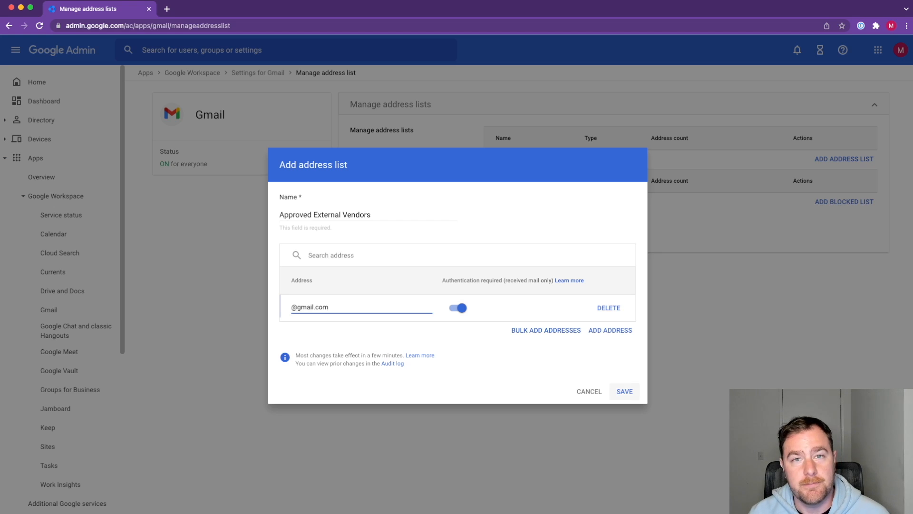
left_click(624, 391)
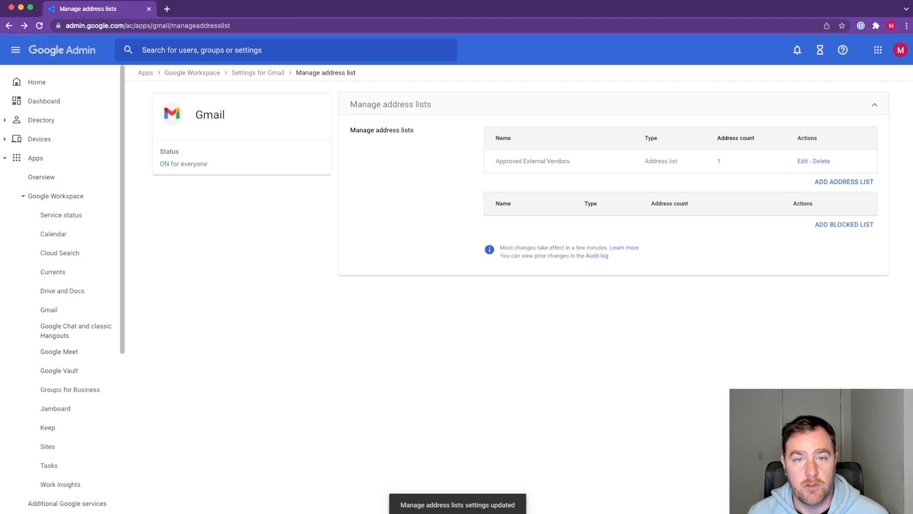
Step: Open Gmail's compliance settings and start a new content compliance setting
left_click(258, 73)
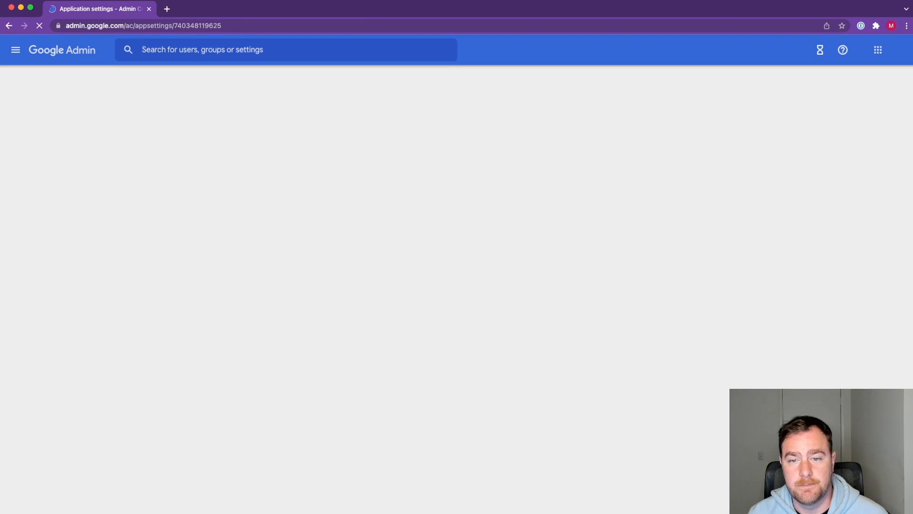
scroll(611, 295, "down", 5)
scroll(611, 295, "down", 2)
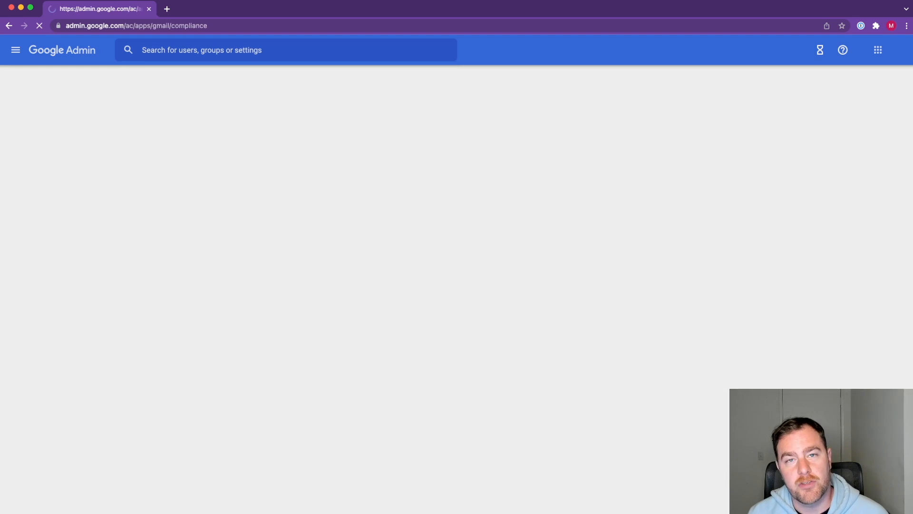
scroll(611, 293, "down", 3)
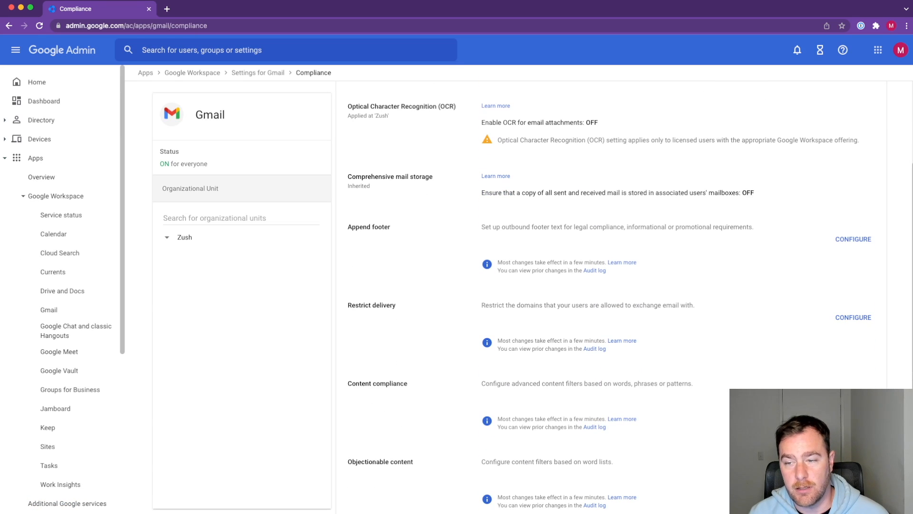
left_click(853, 395)
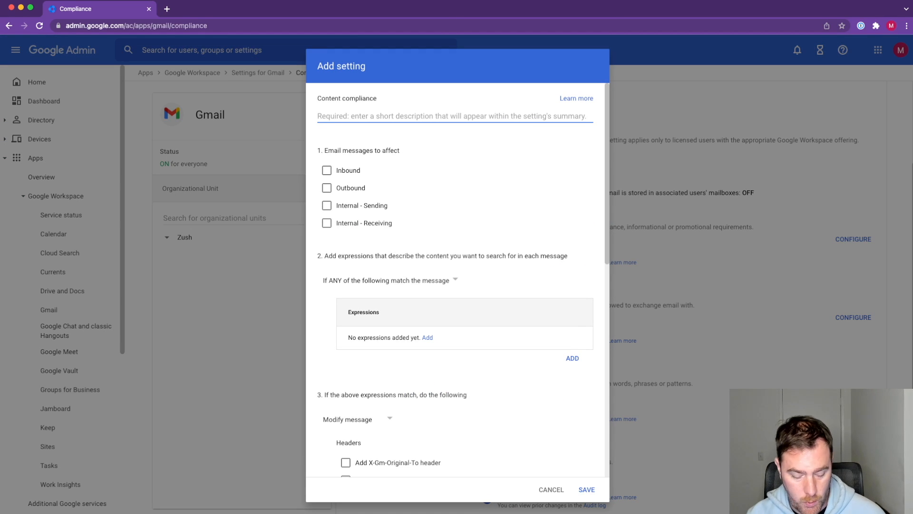
Step: Describe the setting as "Inbound Messages to" followed by the vendor-management group's e-mail address, and apply it to Inbound messages
type("Inbo")
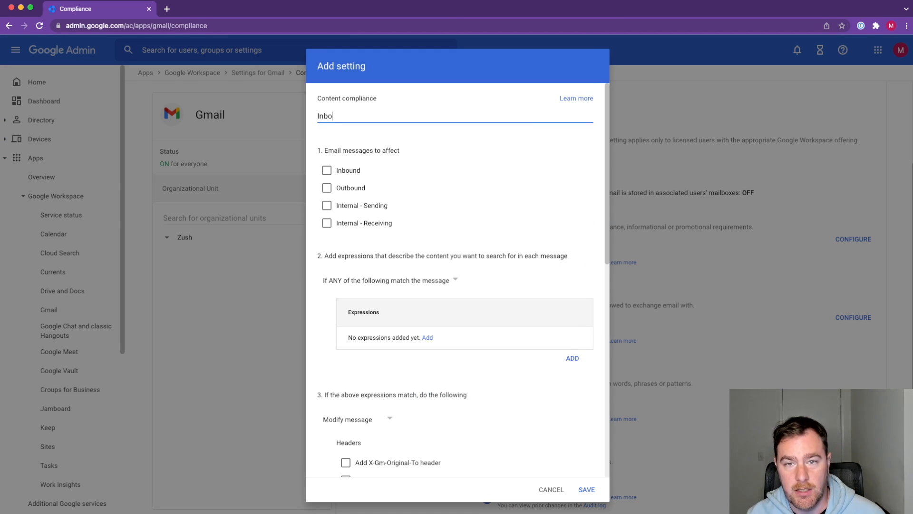
type("und")
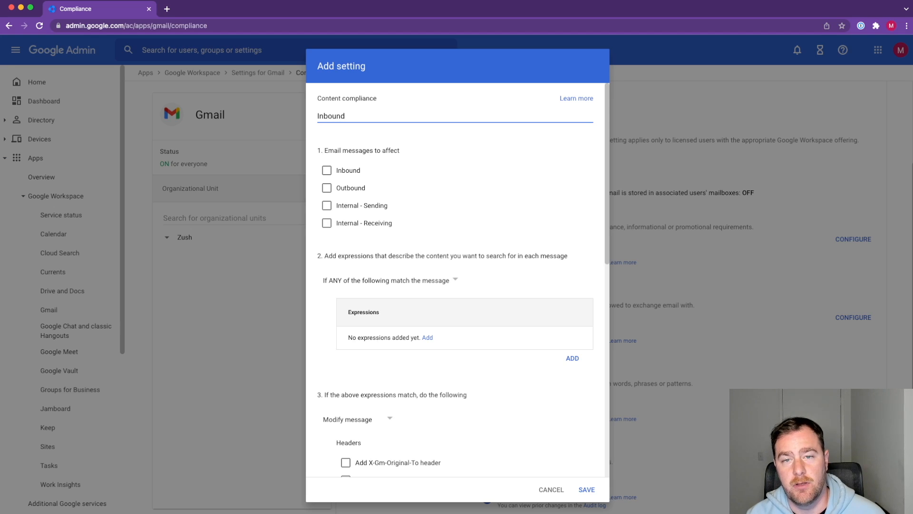
type(" Messages ")
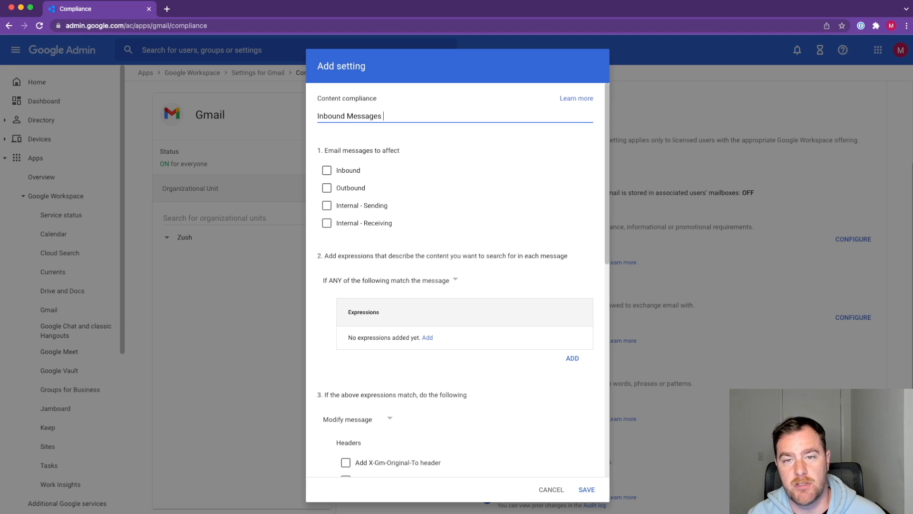
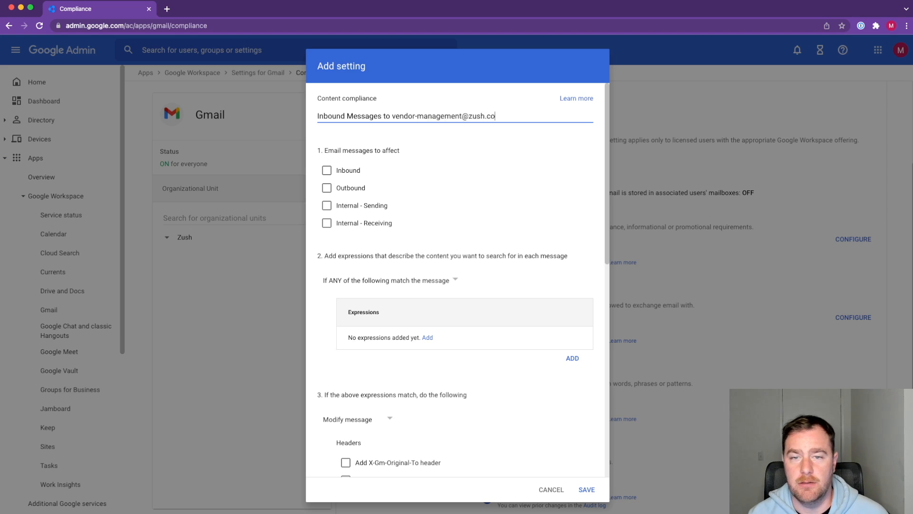
key("Tab")
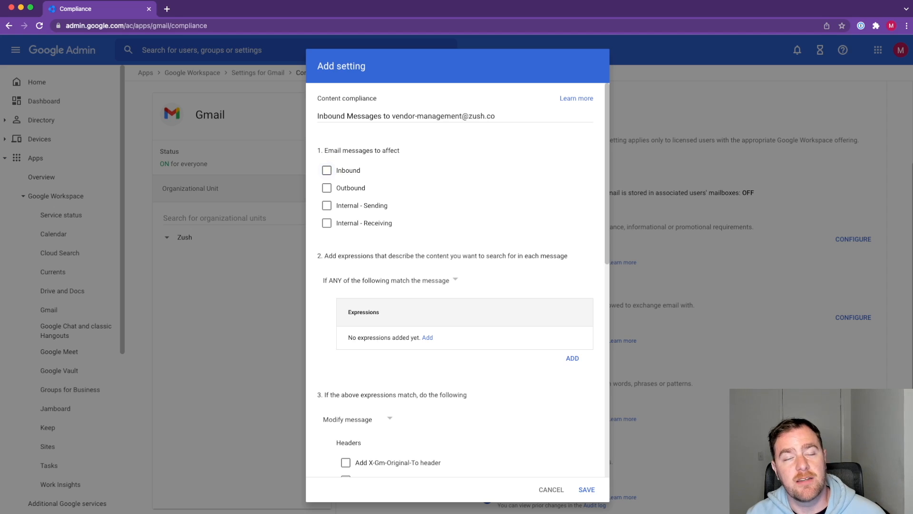
key("space")
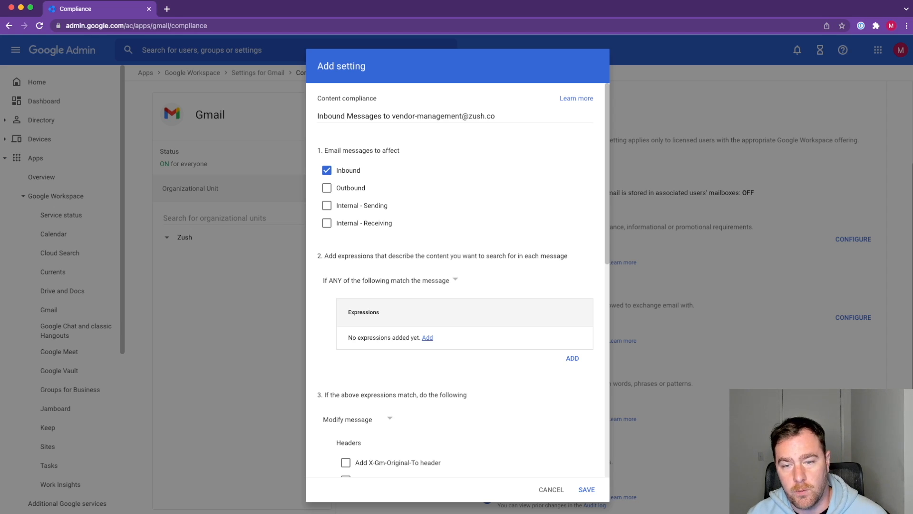
Step: Add a simple content match expression for "To:" followed by the vendor-management group's e-mail address
left_click(427, 338)
left_click(398, 288)
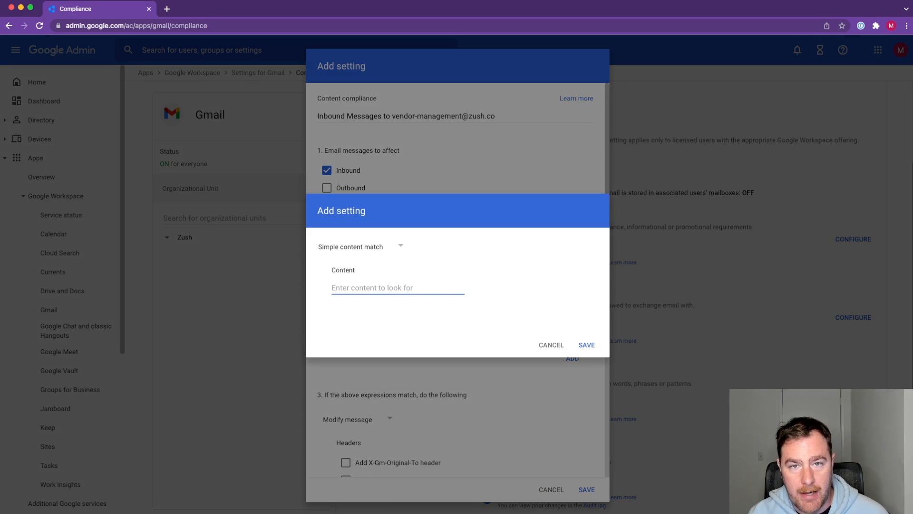
type("To")
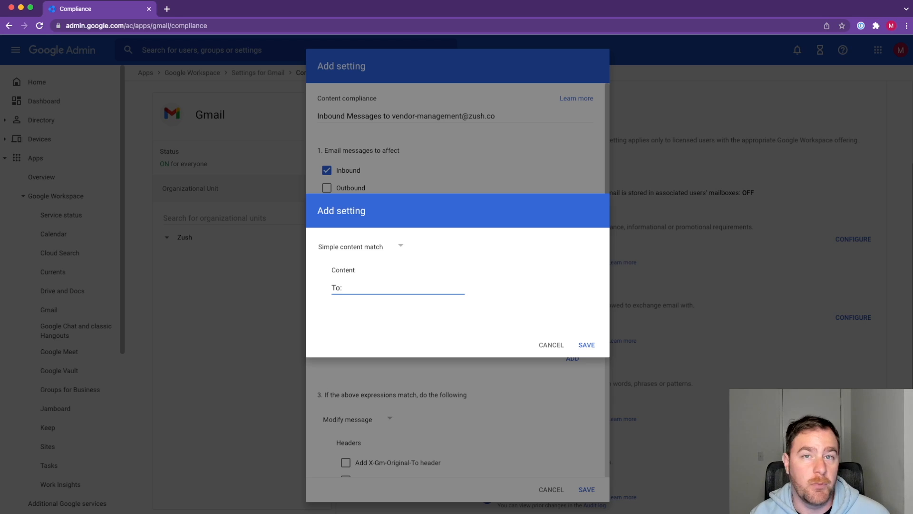
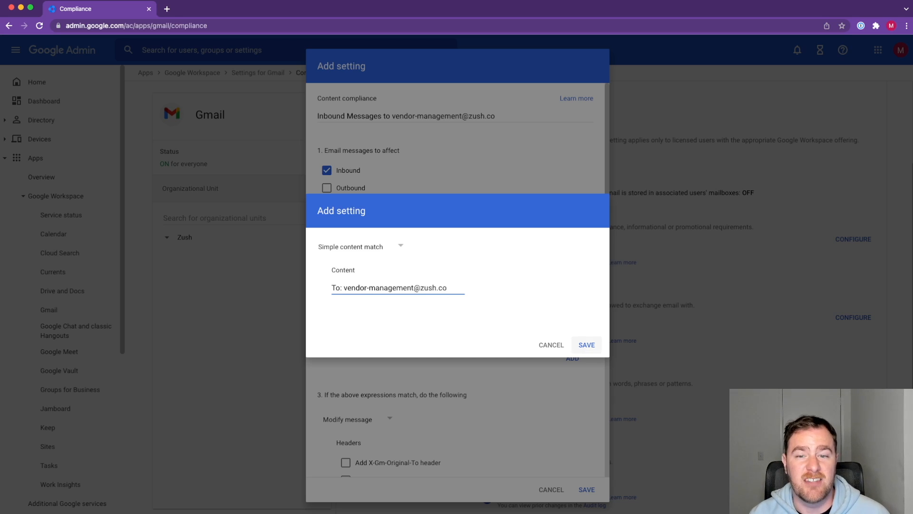
left_click(587, 345)
Step: Set the action for messages matching the expression to Reject message
scroll(457, 281, "down", 3)
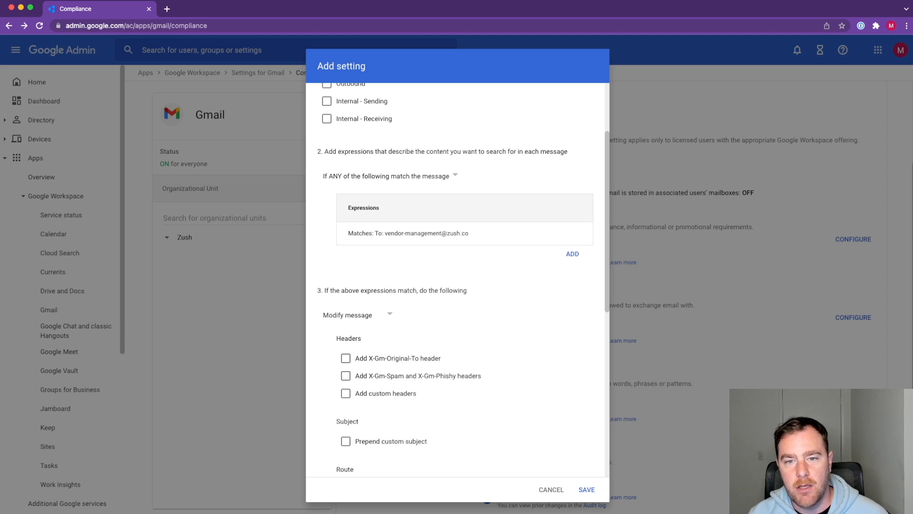
left_click(357, 314)
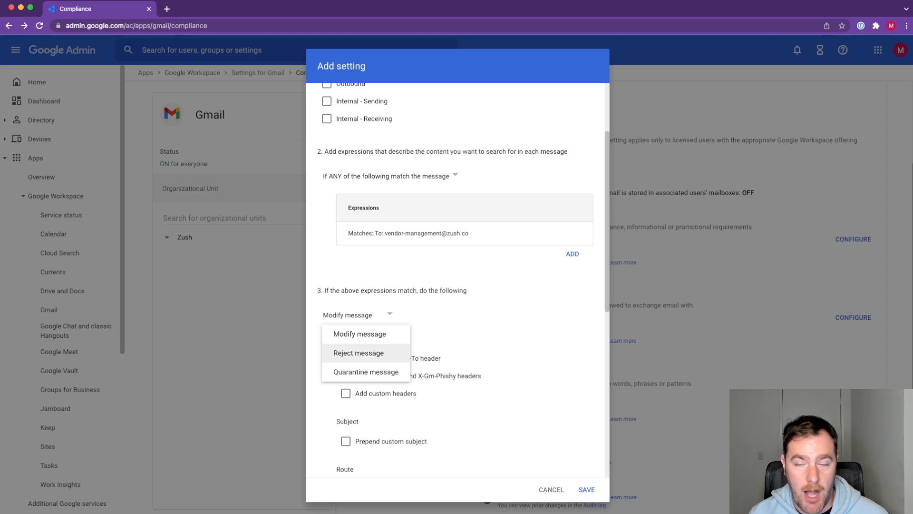
left_click(358, 353)
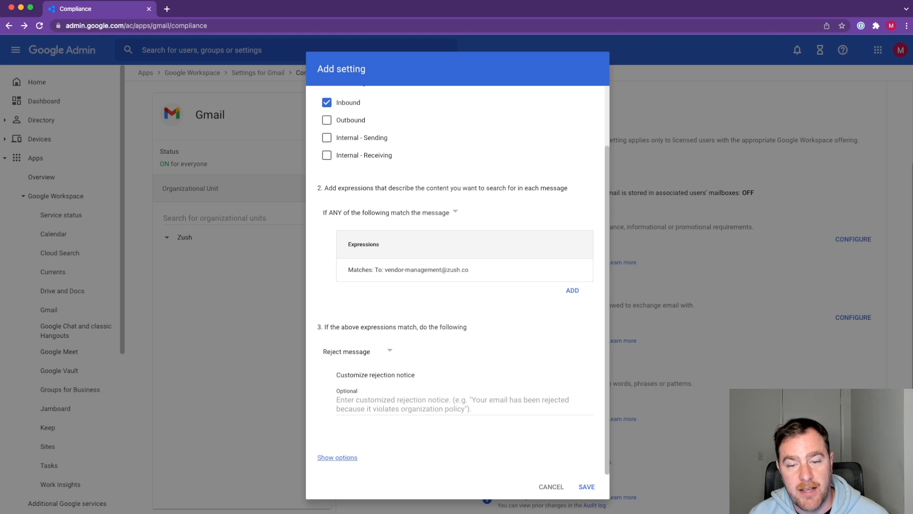
Step: Enable address lists for the rule and bypass it for addresses and domains in the existing "Approved External Vendors" list
left_click(337, 457)
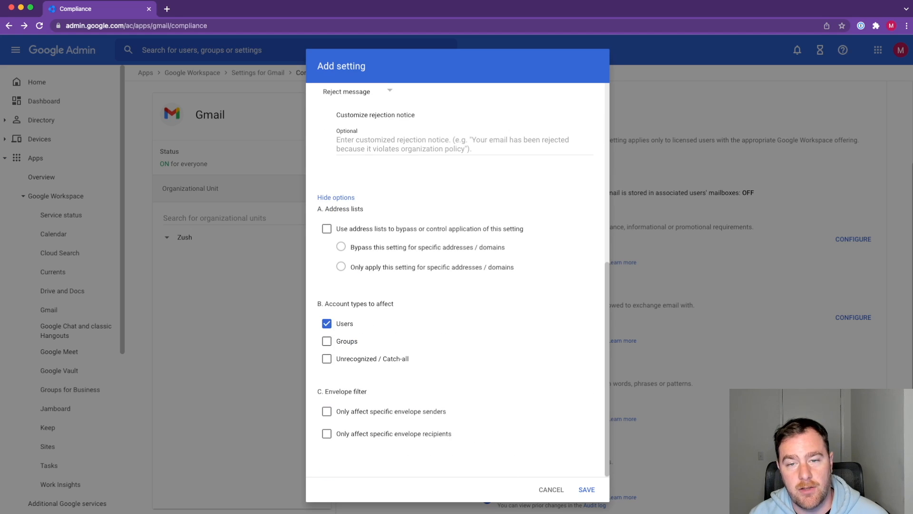
left_click(327, 229)
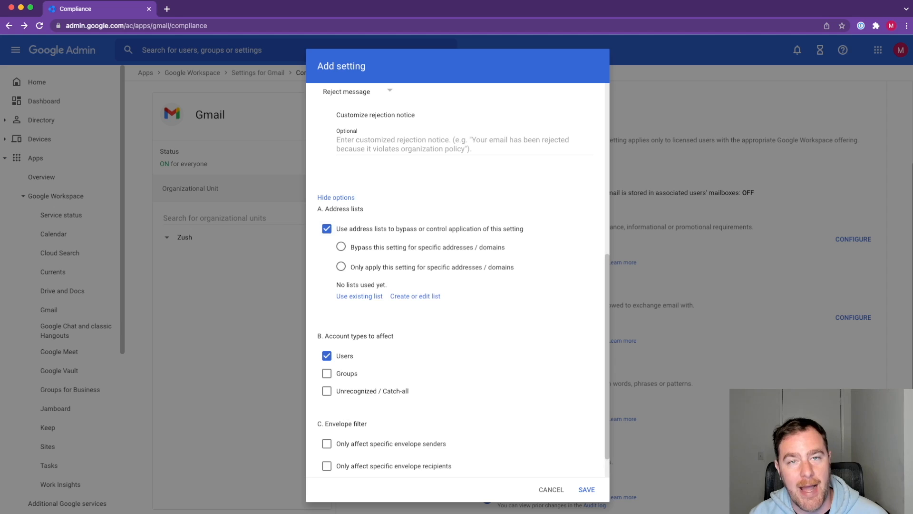
left_click(341, 247)
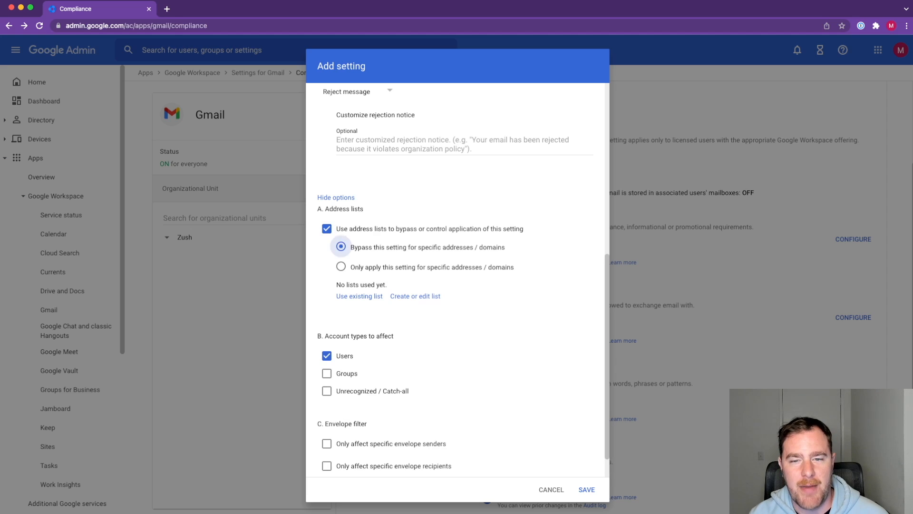
left_click(360, 296)
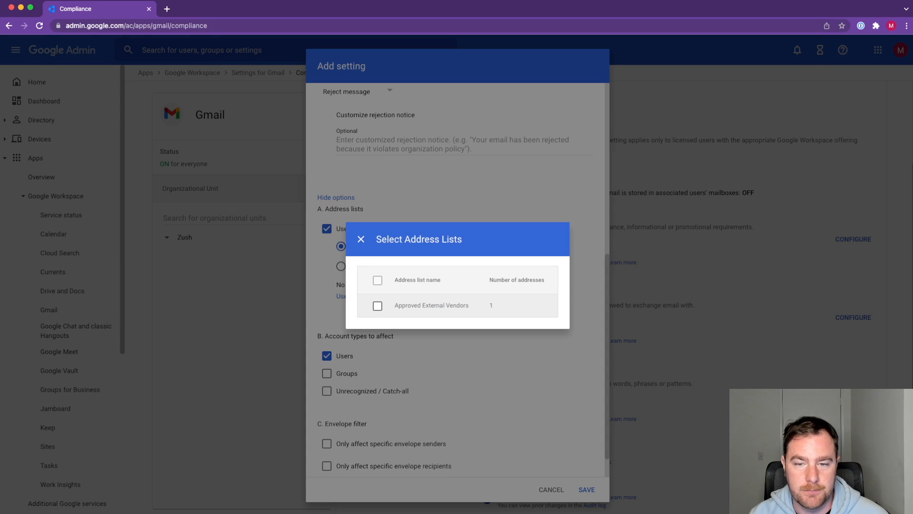
left_click(377, 306)
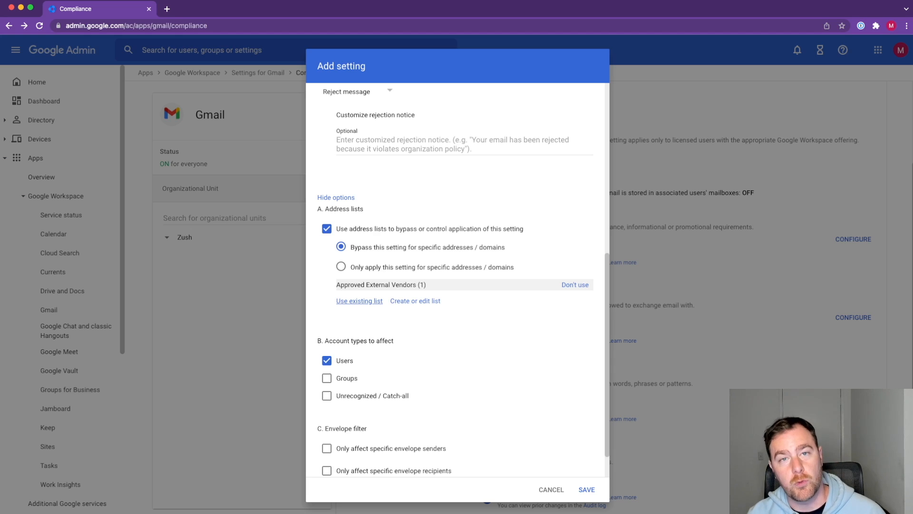
Step: Restrict the affected account types to Groups instead of Users and save the content compliance setting
left_click(327, 360)
left_click(327, 378)
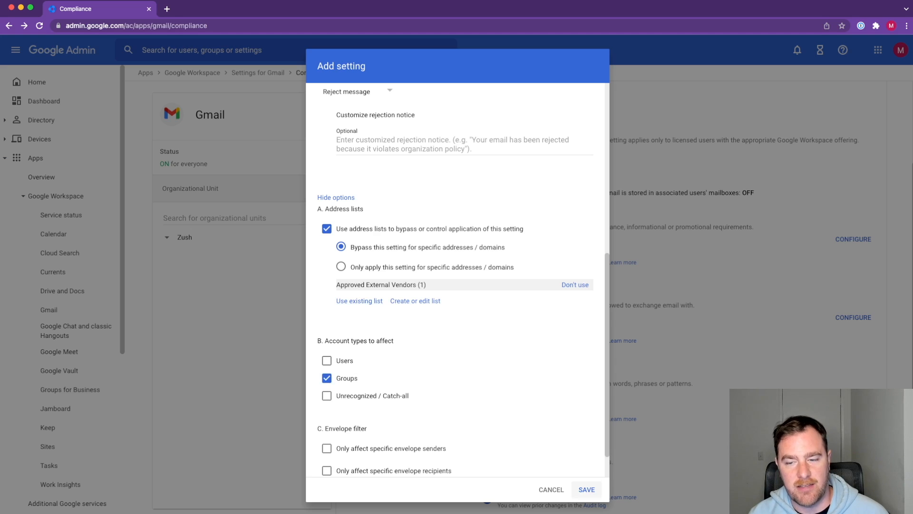
left_click(586, 489)
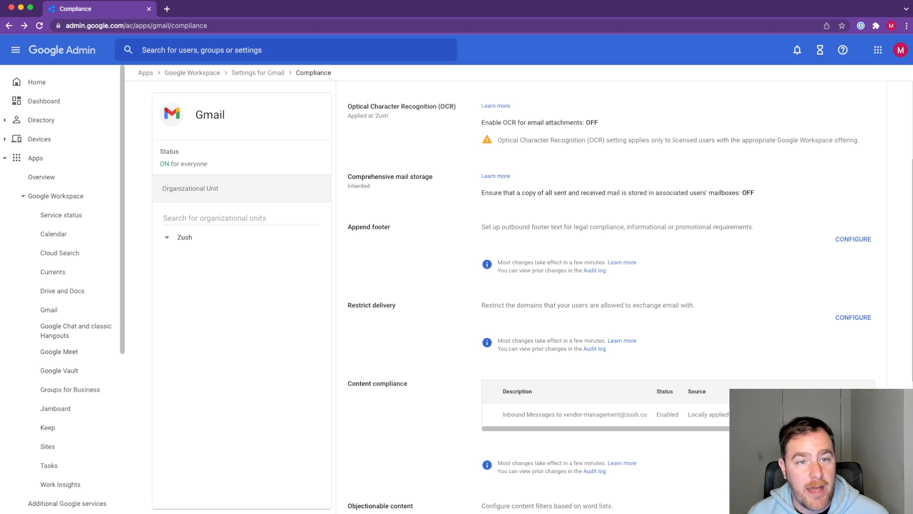
Step: Search the email log under Reporting for messages whose recipient is the vendor-management group's e-mail address
scroll(47, 143, "down", 5)
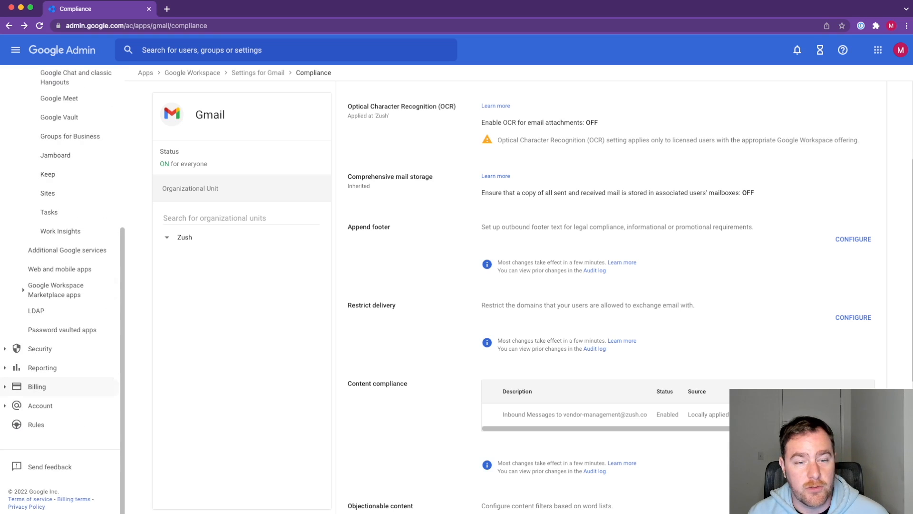
left_click(48, 368)
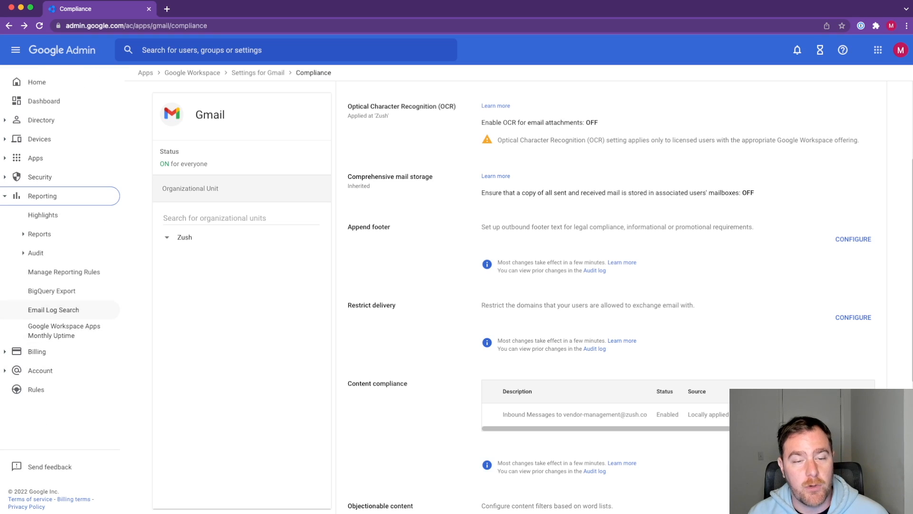
left_click(53, 309)
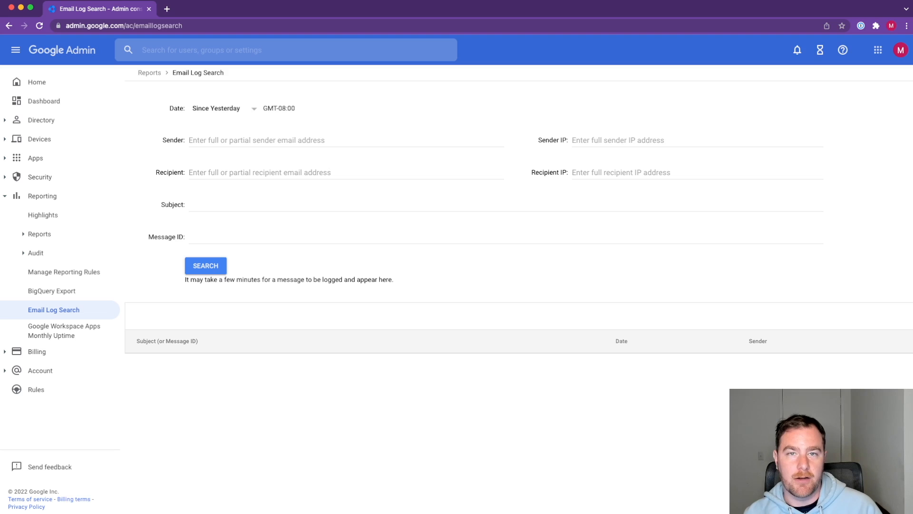
left_click(207, 173)
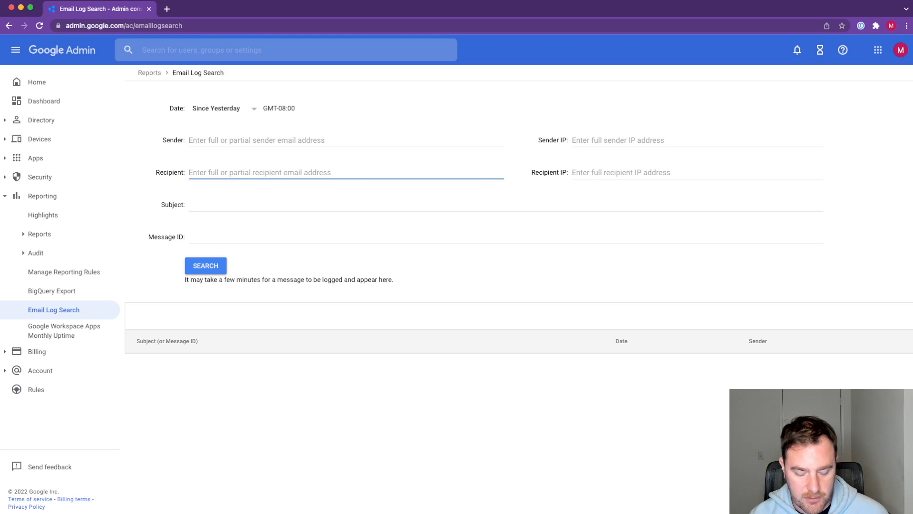
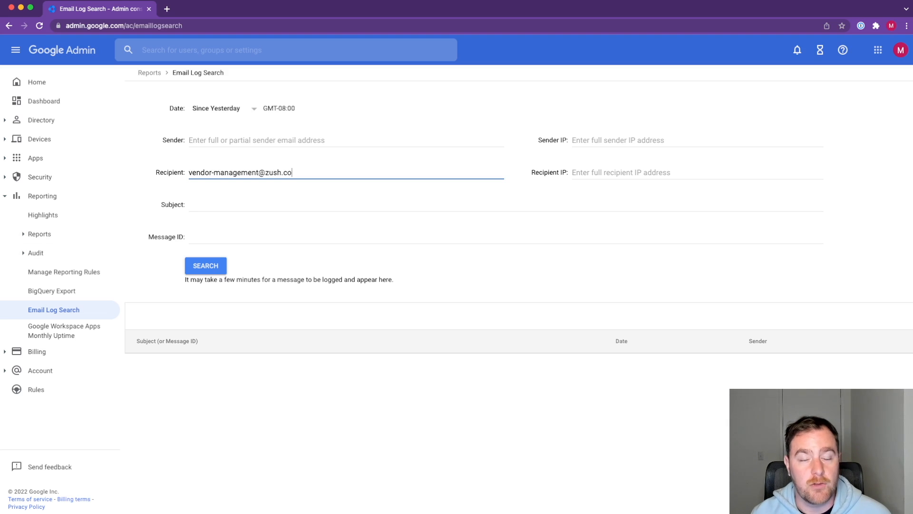
key("Return")
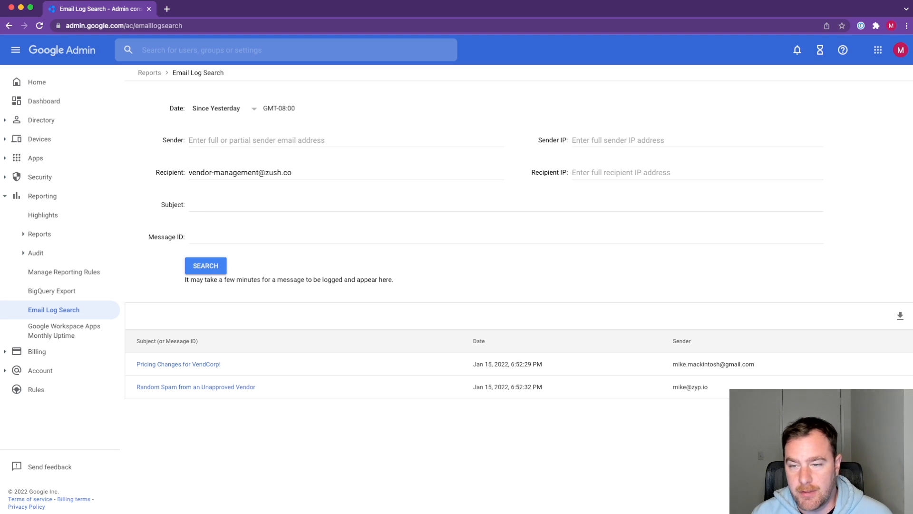
Step: Compare the senders in the results and check the delivery status of the "Pricing Changes for VendCorp!" message
left_click_drag(755, 364, 686, 387)
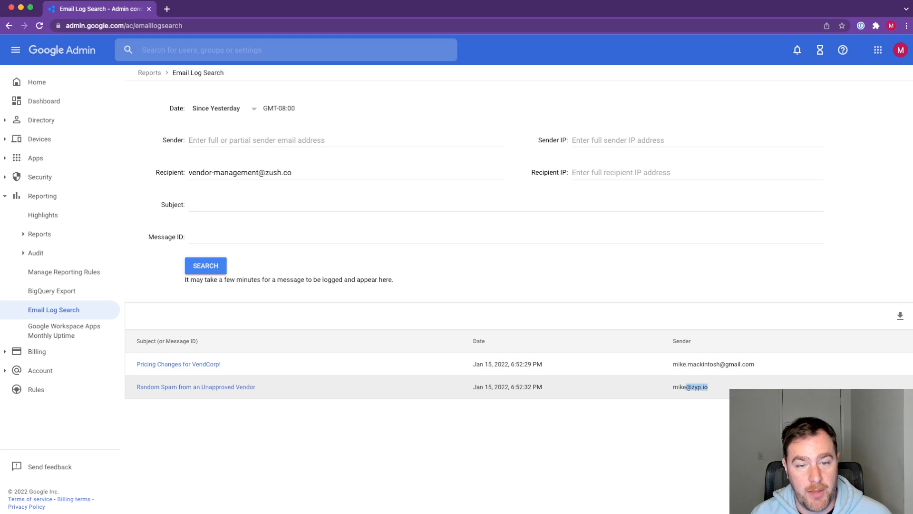
left_click(686, 413)
left_click(685, 364)
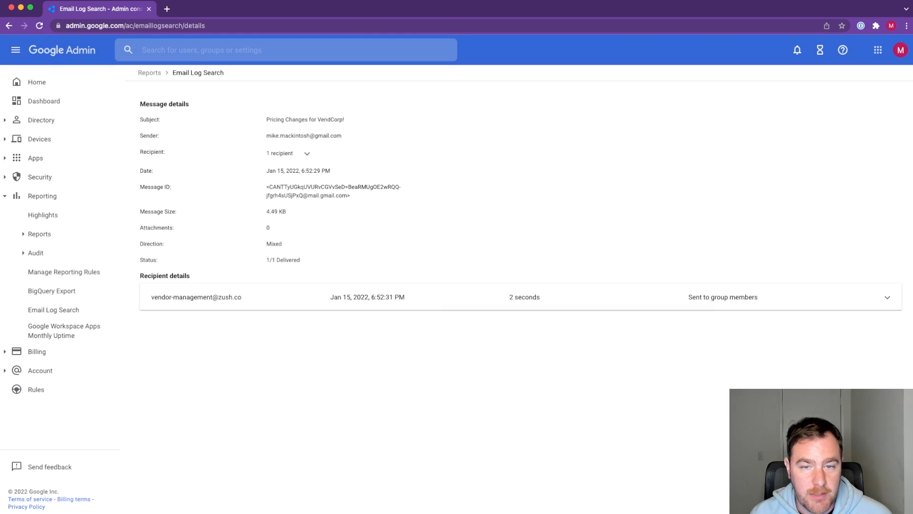
left_click_drag(300, 260, 267, 260)
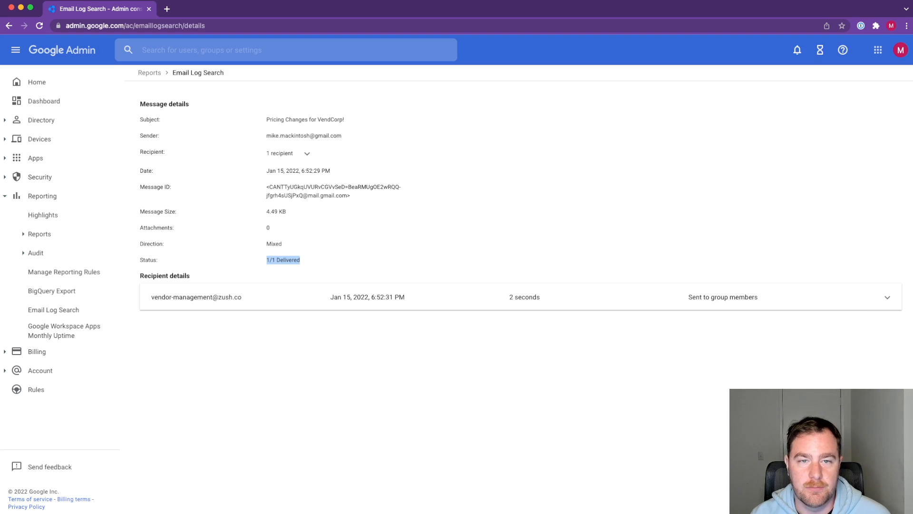
left_click(9, 25)
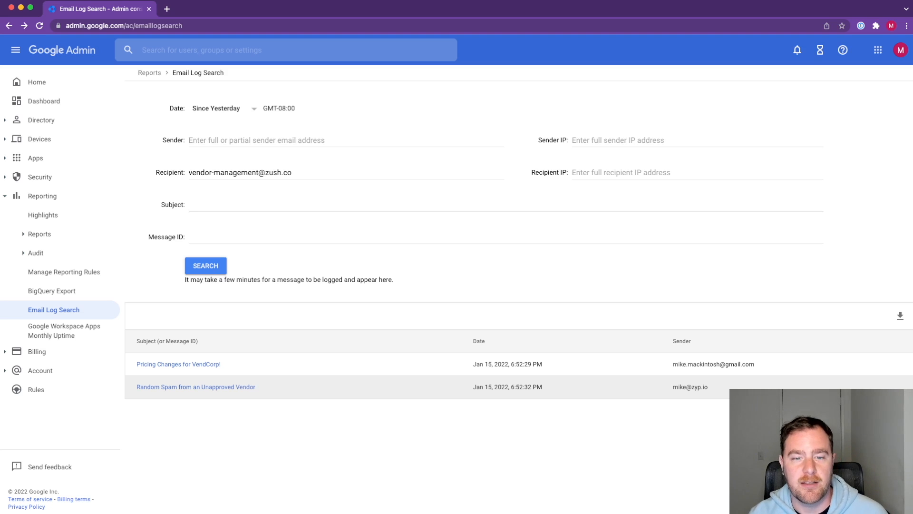
Step: Check the delivery status of the "Random Spam from an Unapproved Vendor" message and expand its recipient details
left_click(196, 387)
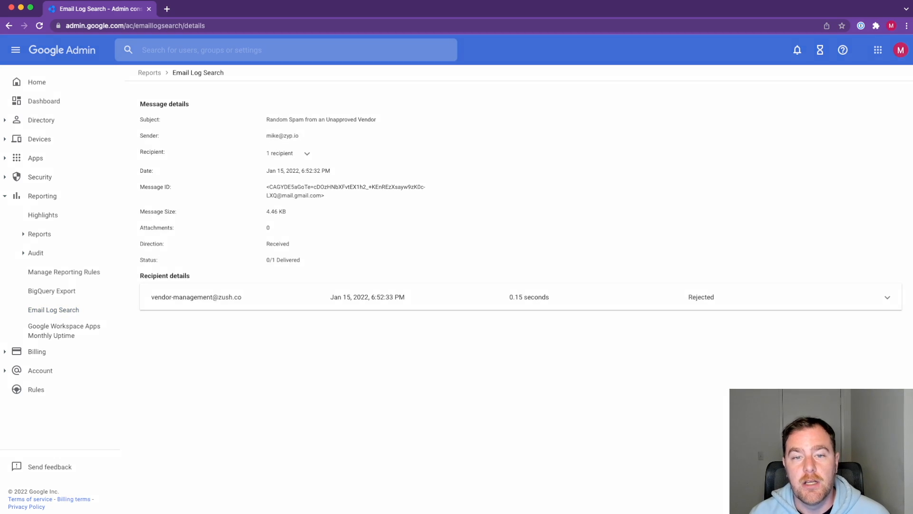
left_click_drag(269, 260, 300, 259)
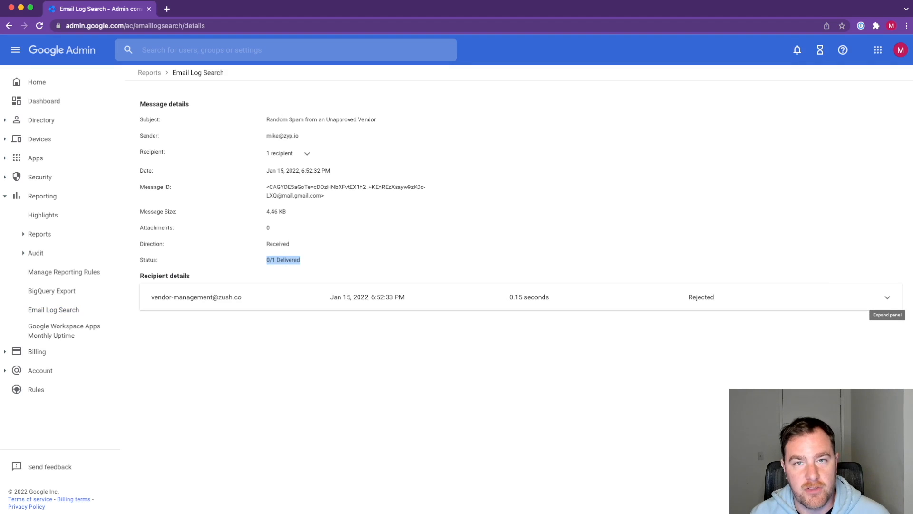
left_click(888, 297)
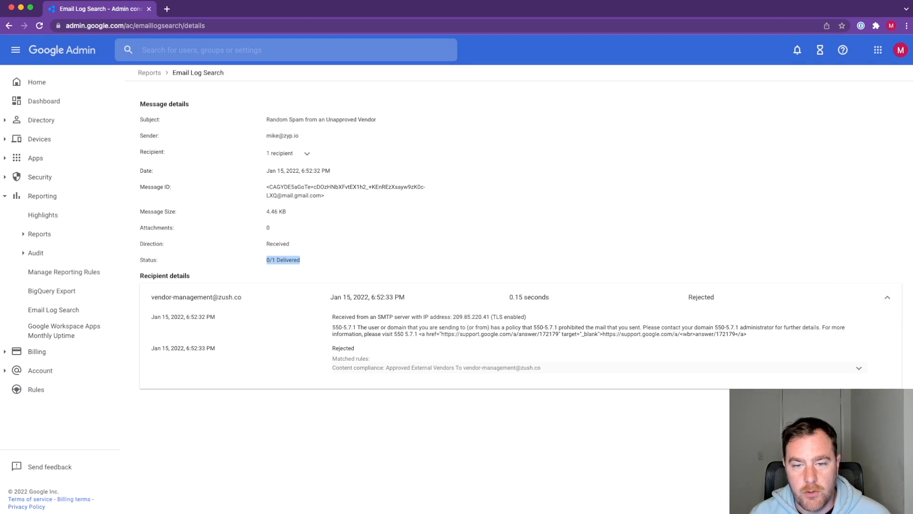